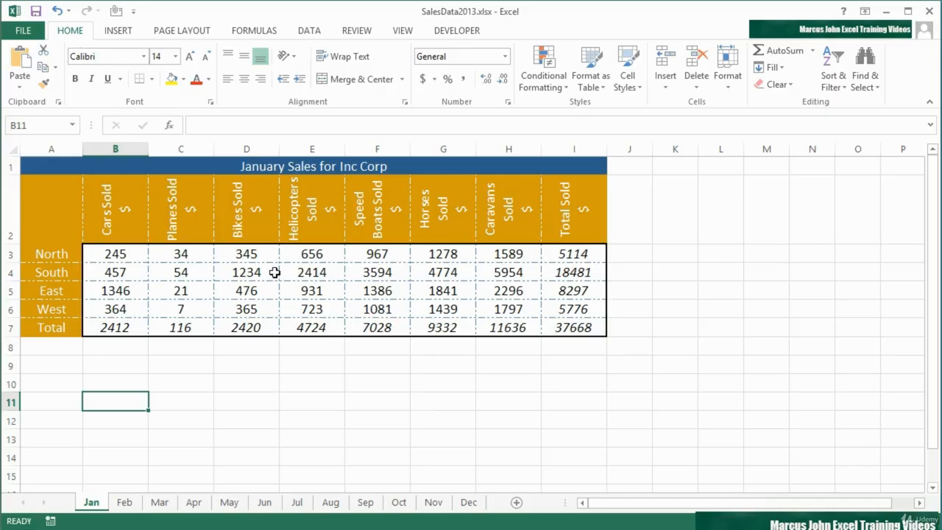
Browse the monthly sales sheets from February through December and back to January
{"action": "left_click", "coordinate": [125, 502]}
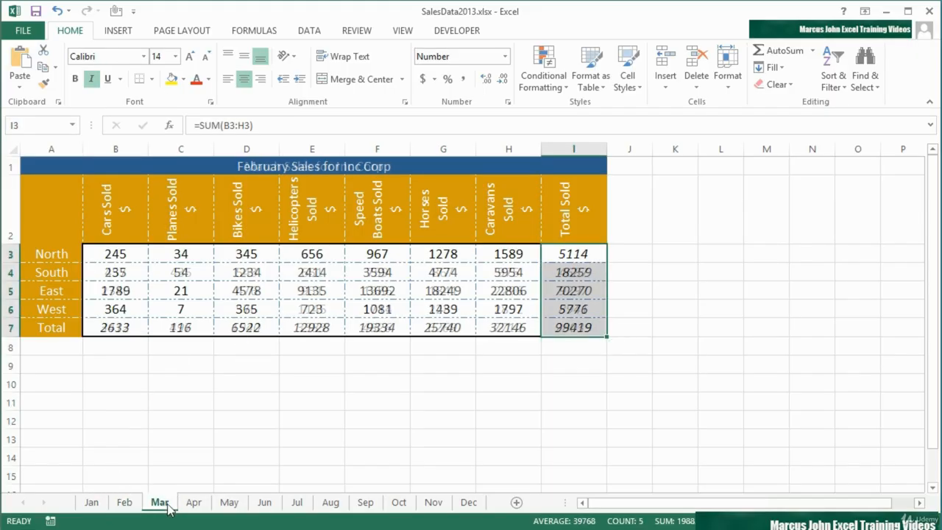
{"action": "left_click", "coordinate": [159, 502]}
{"action": "left_click", "coordinate": [193, 501]}
{"action": "left_click", "coordinate": [229, 502]}
{"action": "left_click", "coordinate": [264, 502]}
{"action": "left_click", "coordinate": [297, 501]}
{"action": "left_click", "coordinate": [330, 502]}
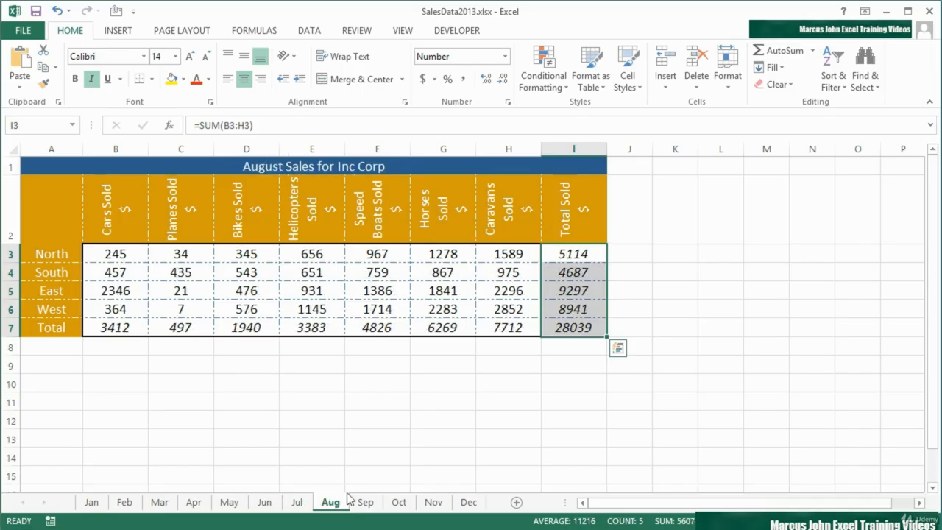
{"action": "left_click", "coordinate": [366, 502]}
{"action": "left_click", "coordinate": [398, 501]}
{"action": "left_click", "coordinate": [434, 502]}
{"action": "left_click", "coordinate": [469, 501]}
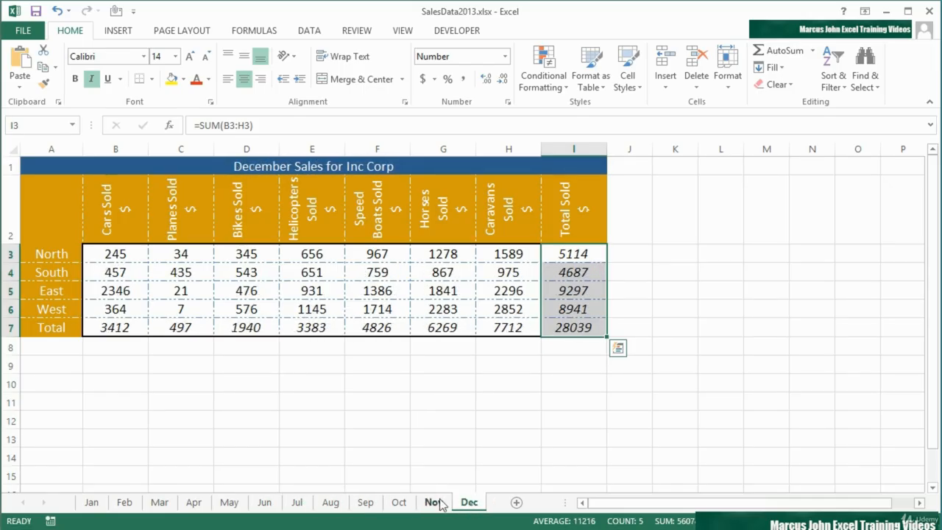
{"action": "left_click", "coordinate": [433, 501]}
{"action": "left_click", "coordinate": [398, 502]}
{"action": "left_click", "coordinate": [365, 502]}
{"action": "left_click", "coordinate": [330, 502]}
{"action": "left_click", "coordinate": [296, 502]}
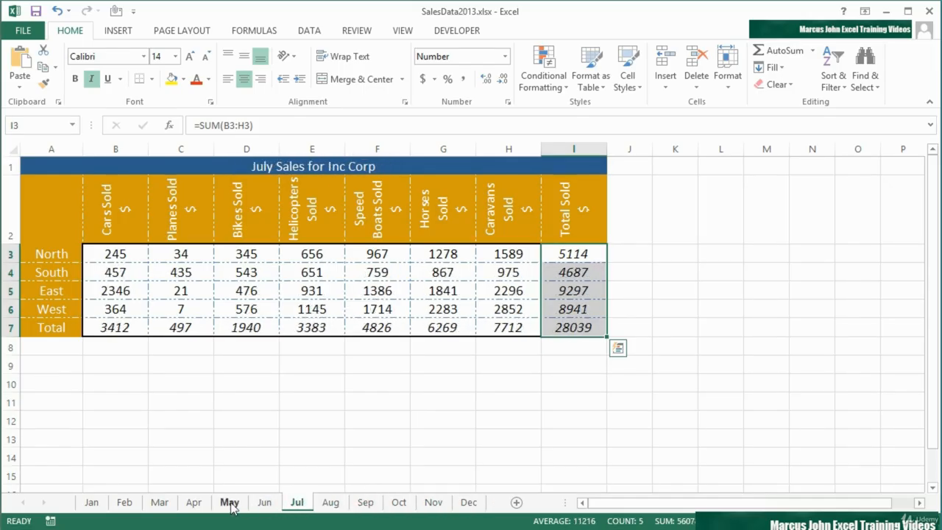
{"action": "left_click", "coordinate": [90, 501]}
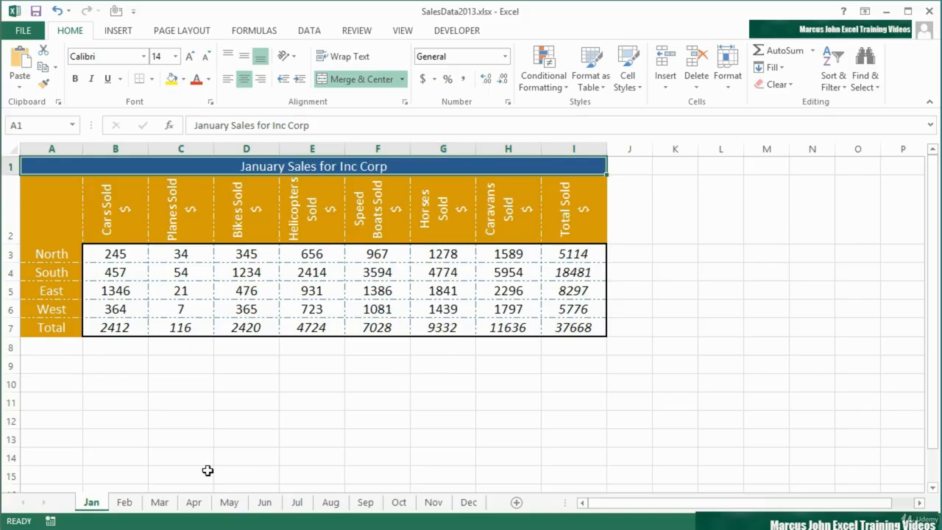
Look over March to May, then group the Jan through Dec sheets from January
{"action": "left_click", "coordinate": [157, 507]}
{"action": "left_click", "coordinate": [191, 504]}
{"action": "left_click", "coordinate": [228, 504]}
{"action": "left_click", "coordinate": [100, 504]}
{"action": "left_click", "coordinate": [471, 503], "text": "shift"}
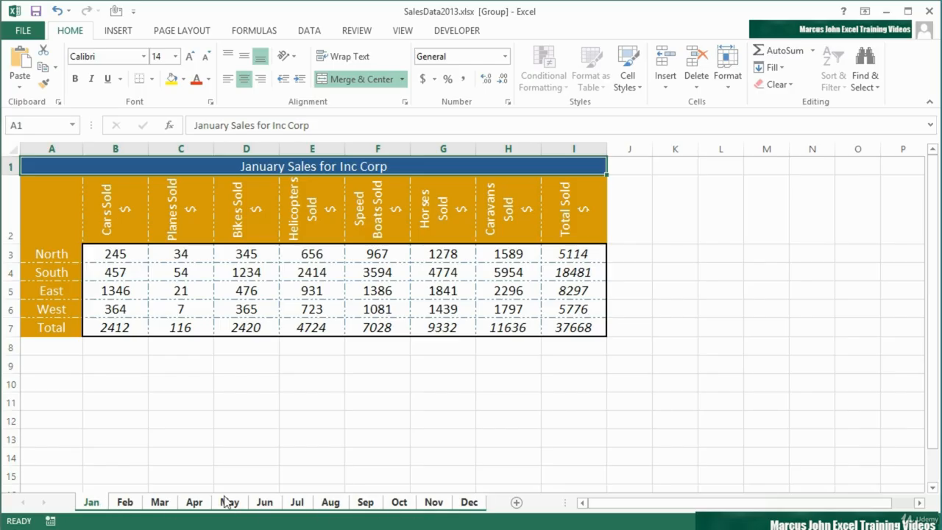
Ungroup the sheets, group January with April, July and October, then ungroup those too
{"action": "right_click", "coordinate": [100, 503]}
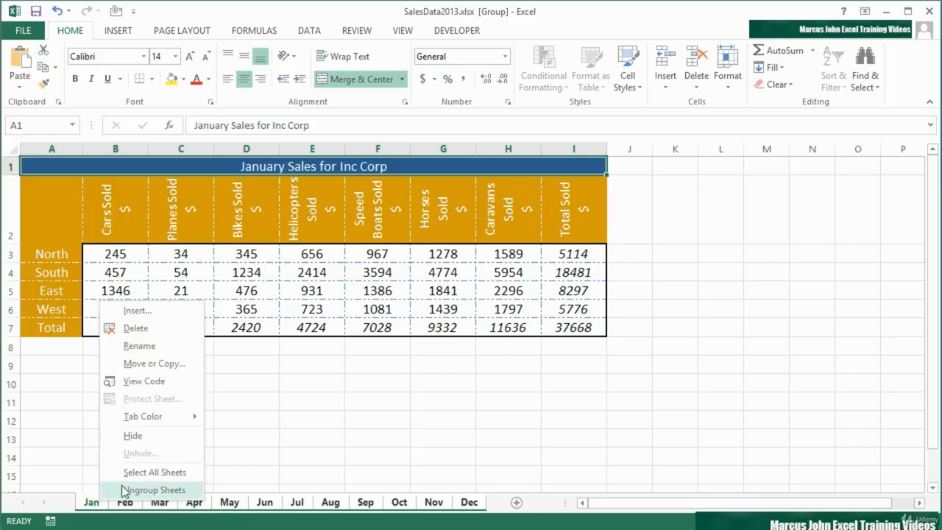
{"action": "left_click", "coordinate": [122, 490]}
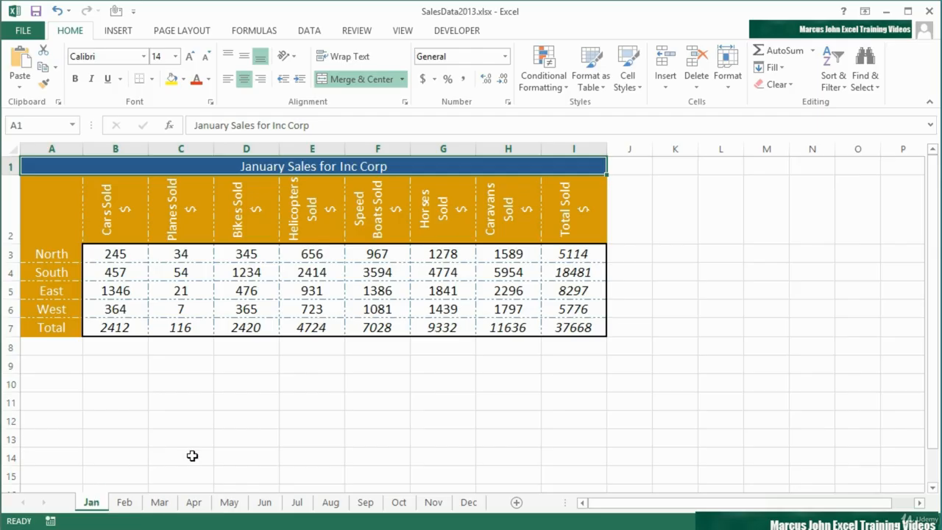
{"action": "left_click", "coordinate": [194, 504], "text": "ctrl"}
{"action": "left_click", "coordinate": [299, 503], "text": "ctrl"}
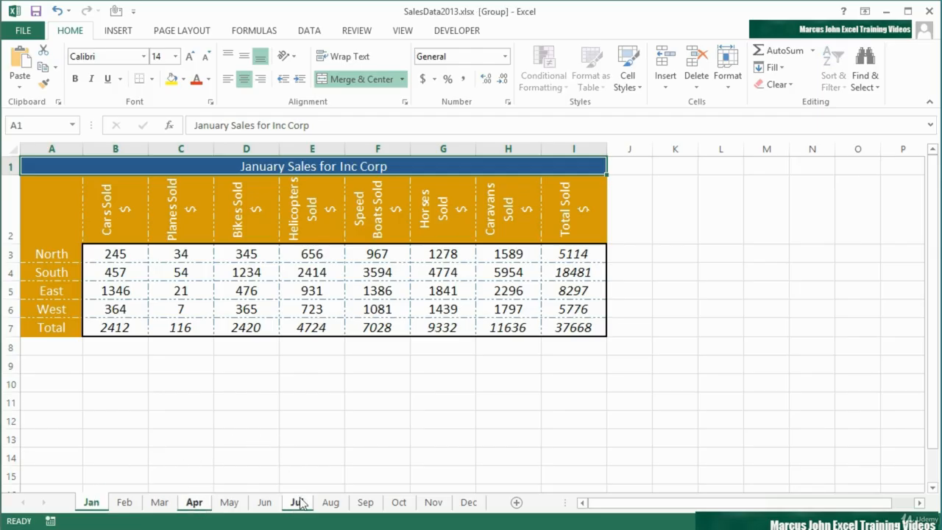
{"action": "left_click", "coordinate": [397, 506], "text": "ctrl"}
{"action": "right_click", "coordinate": [91, 506]}
{"action": "left_click", "coordinate": [144, 495]}
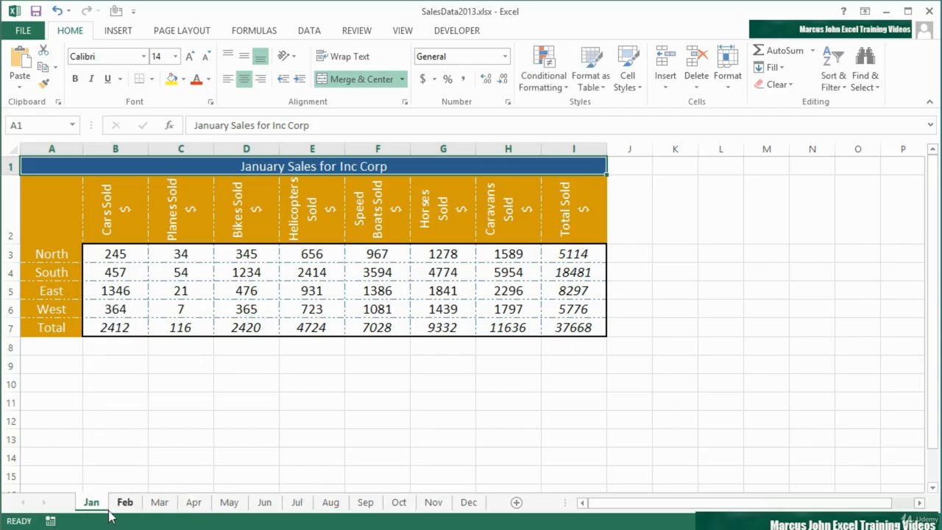
Group Jan to Dec again, then break the group by viewing February, March, April and January
{"action": "left_click", "coordinate": [471, 504], "text": "shift"}
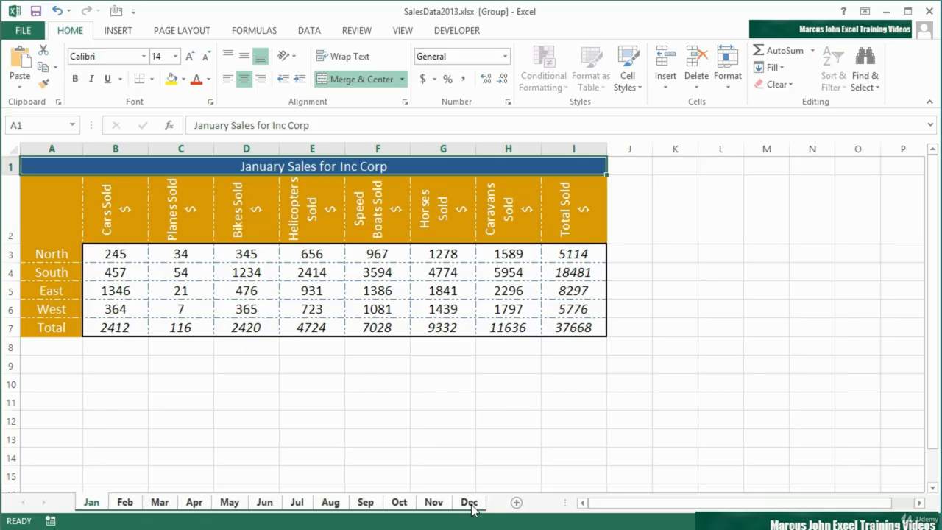
{"action": "left_click", "coordinate": [125, 504]}
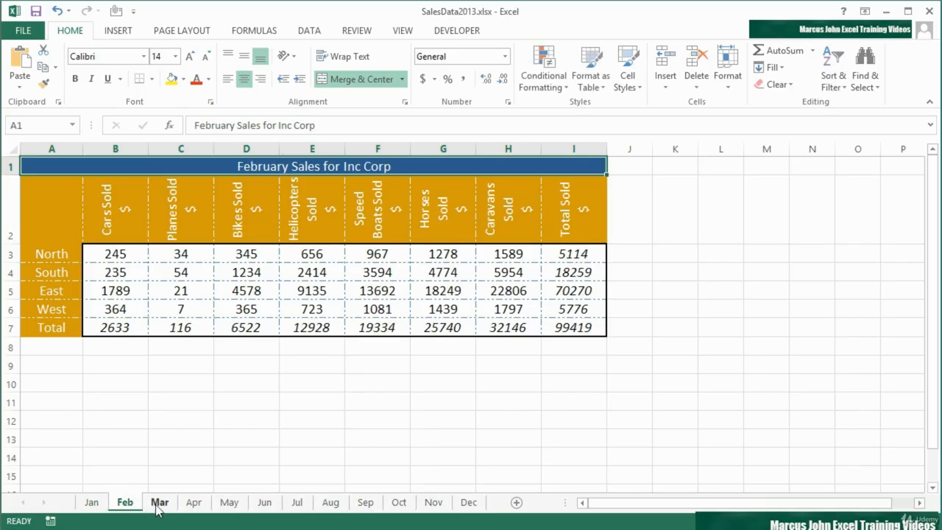
{"action": "left_click", "coordinate": [159, 503]}
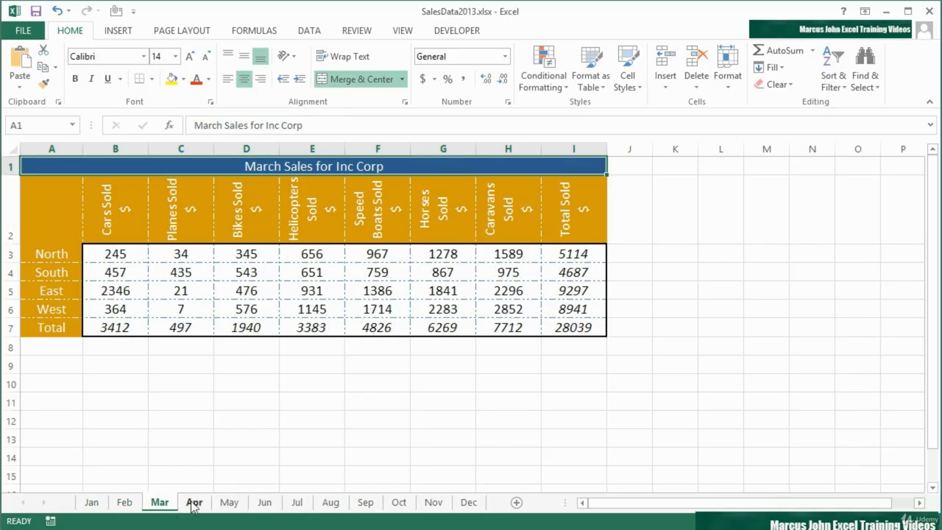
{"action": "left_click", "coordinate": [194, 503]}
{"action": "left_click", "coordinate": [93, 504]}
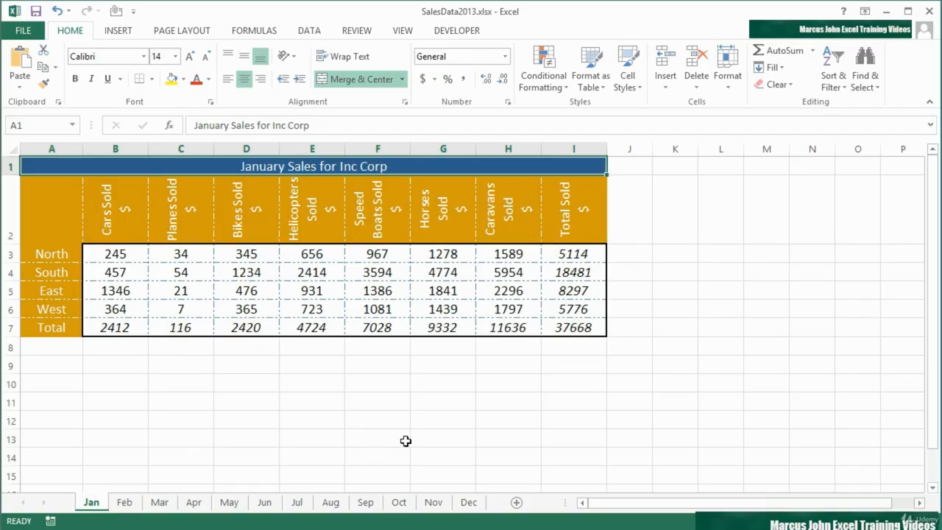
Insert a blank sheet named 'sample' before Jan and regroup the Jan–Dec sheets
{"action": "left_click", "coordinate": [516, 503]}
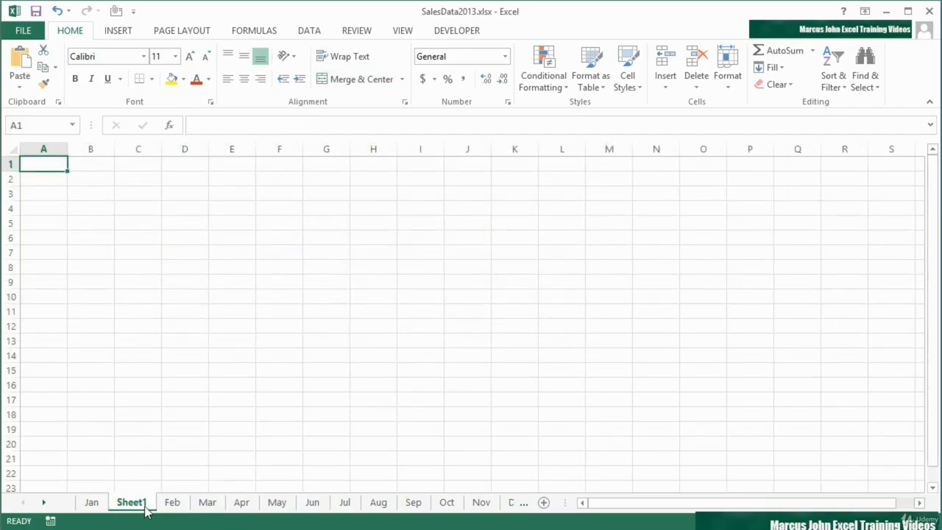
{"action": "left_click_drag", "start_coordinate": [118, 503], "coordinate": [96, 506]}
{"action": "double_click", "coordinate": [97, 503]}
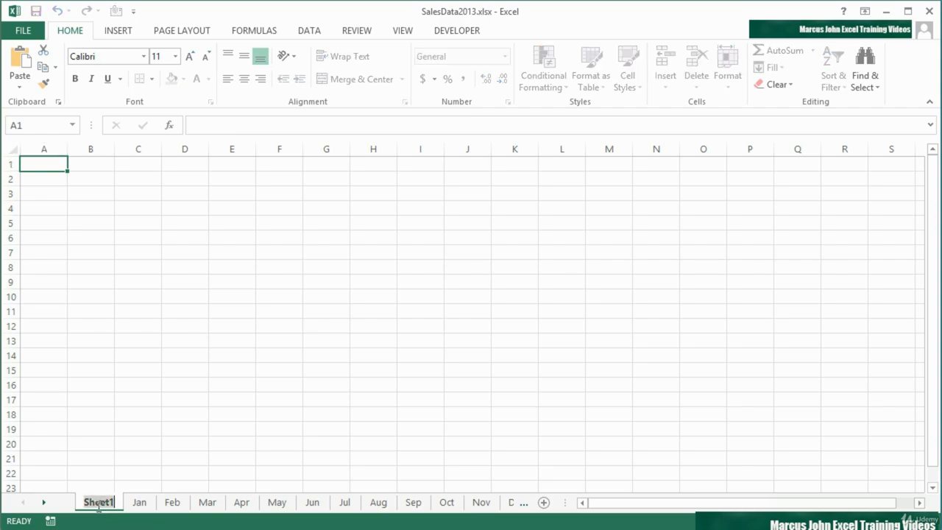
{"action": "type", "text": "sample"}
{"action": "key", "text": "Return"}
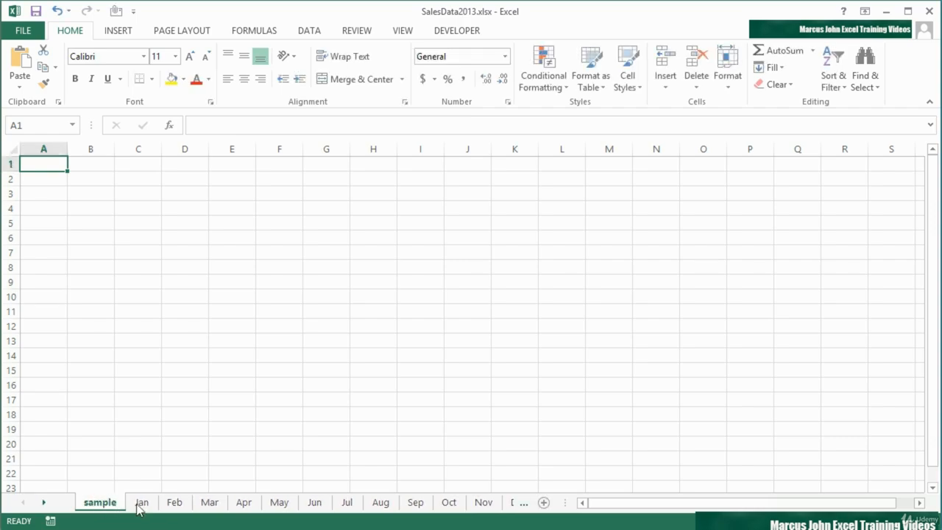
{"action": "left_click", "coordinate": [141, 504]}
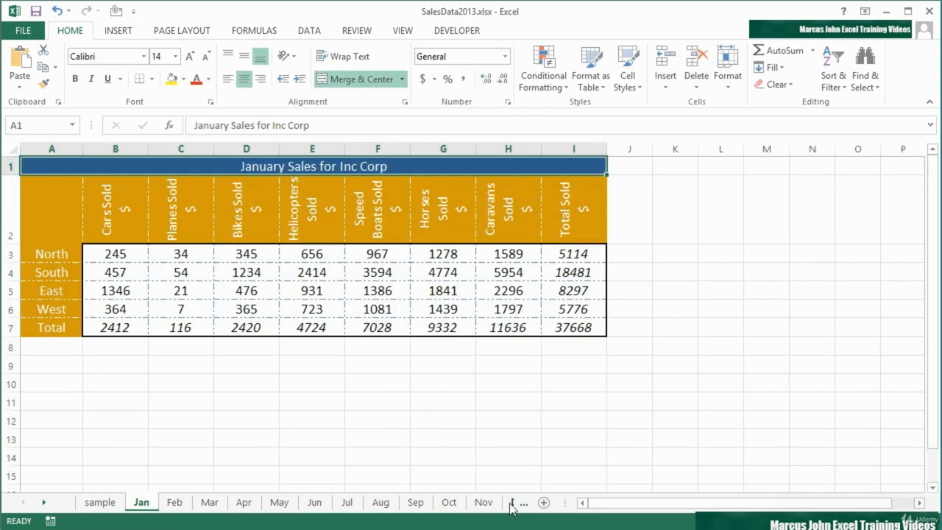
{"action": "left_click", "coordinate": [513, 503], "text": "shift"}
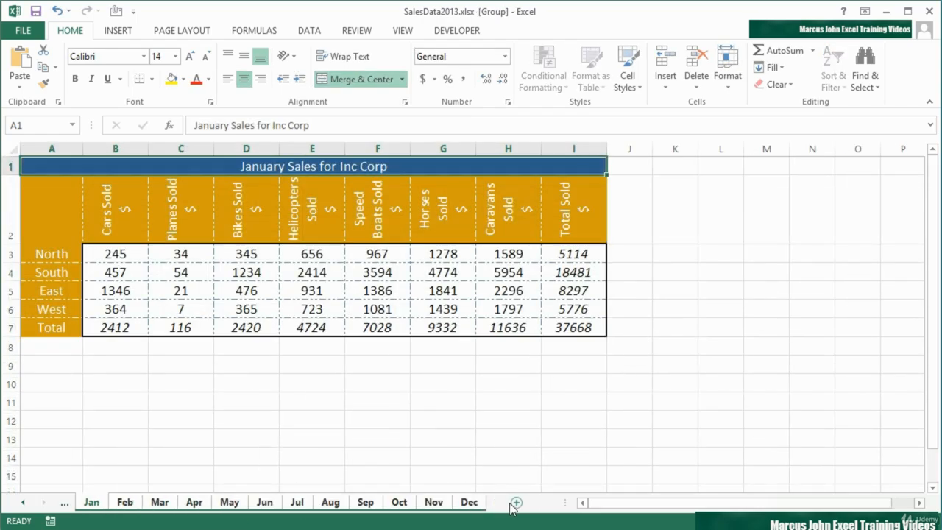
Browse the grouped sheets February to September, then select the Total Sold column I on August
{"action": "left_click", "coordinate": [129, 504]}
{"action": "left_click", "coordinate": [157, 505]}
{"action": "left_click", "coordinate": [193, 506]}
{"action": "left_click", "coordinate": [227, 506]}
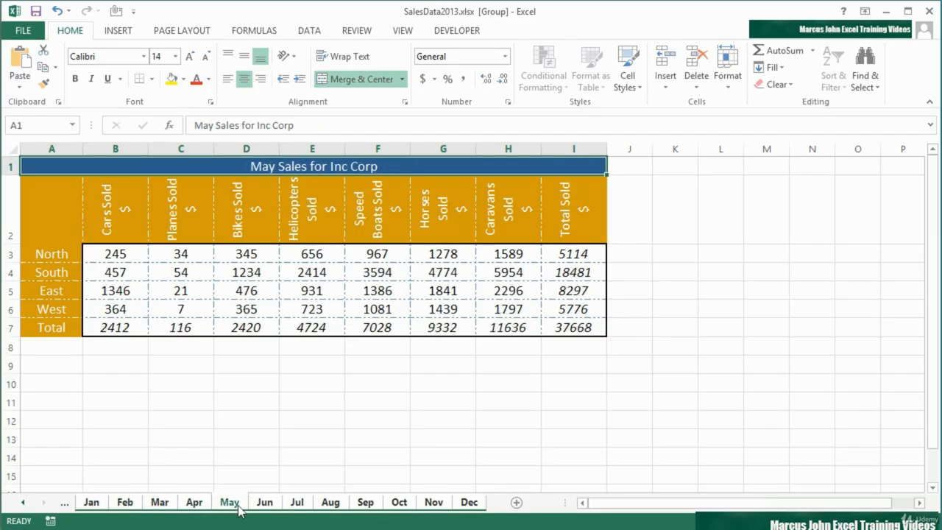
{"action": "left_click", "coordinate": [265, 505]}
{"action": "left_click", "coordinate": [296, 505]}
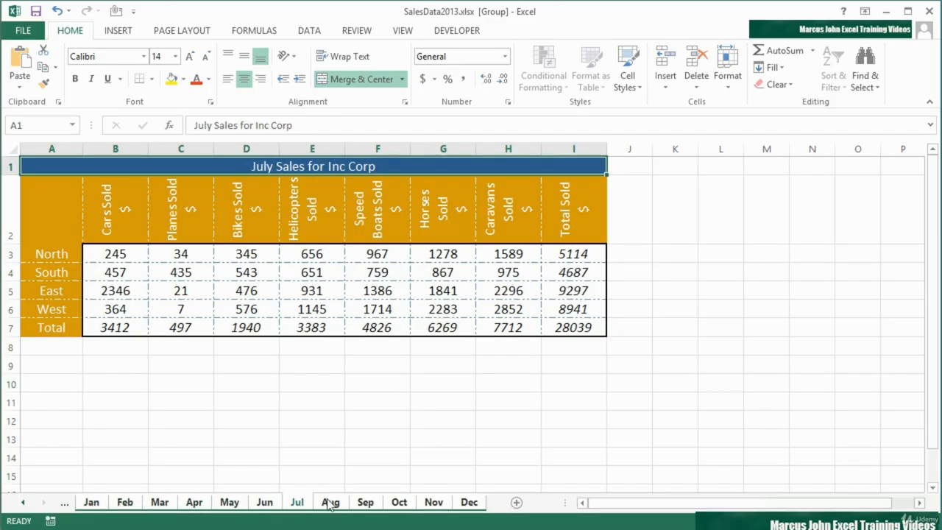
{"action": "left_click", "coordinate": [328, 505]}
{"action": "left_click", "coordinate": [361, 504]}
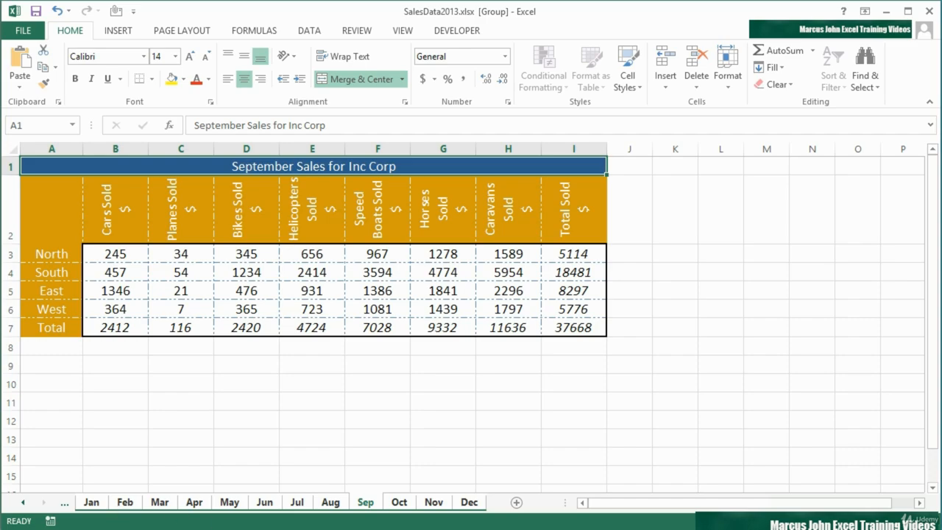
{"action": "left_click", "coordinate": [334, 504]}
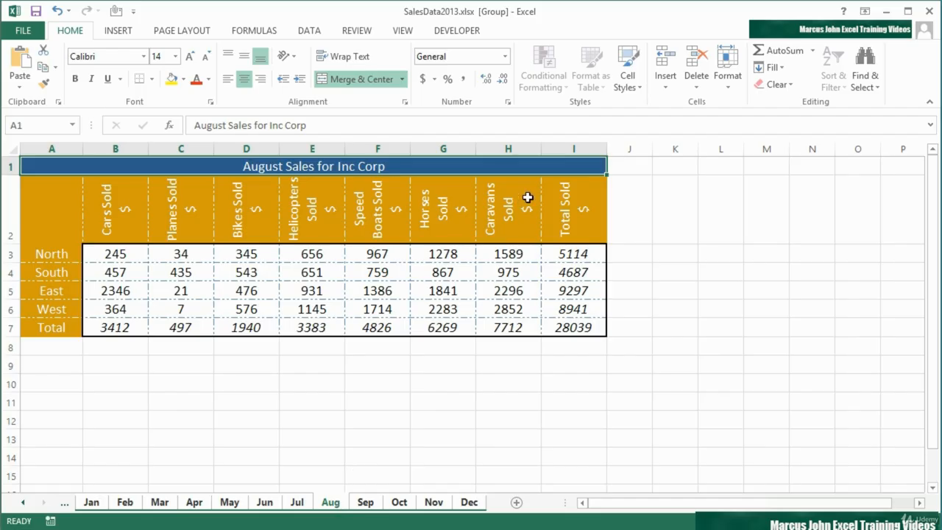
{"action": "left_click", "coordinate": [560, 148]}
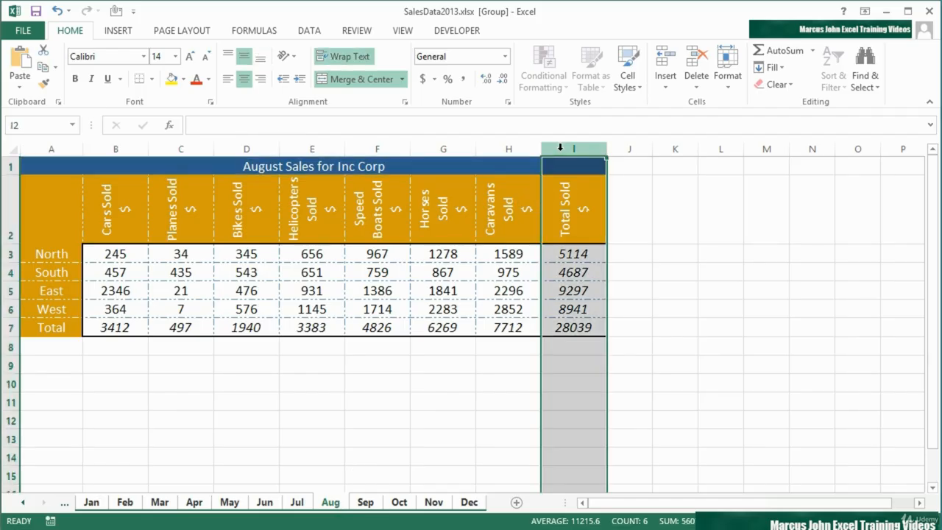
Insert a 'Helicopters $' column before Total Sold and copy the H7 total formula into I7
{"action": "right_click", "coordinate": [560, 148]}
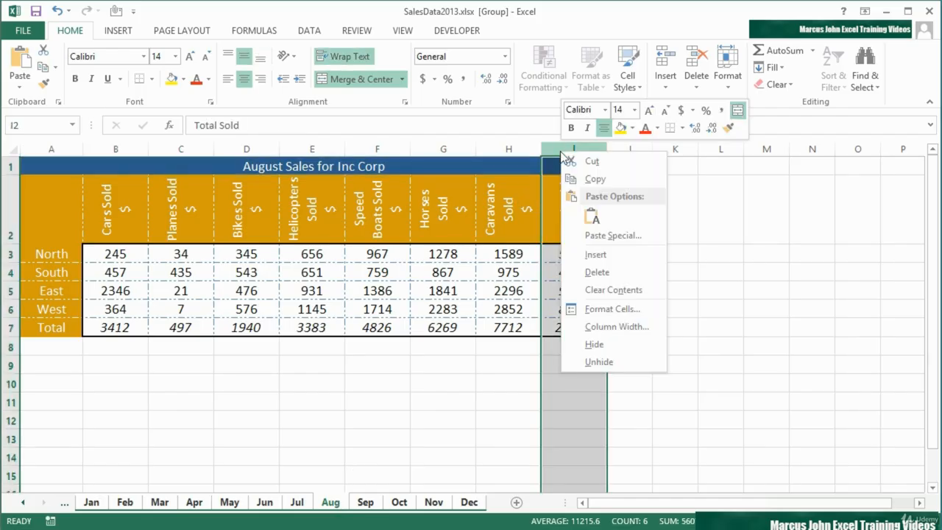
{"action": "left_click", "coordinate": [596, 255]}
{"action": "left_click", "coordinate": [572, 217]}
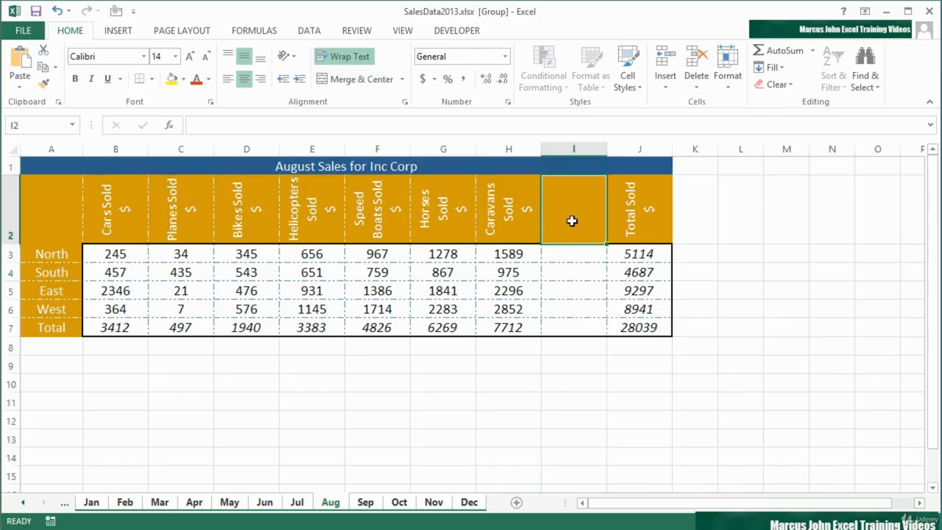
{"action": "type", "text": "Helicopters $"}
{"action": "key", "text": "Return"}
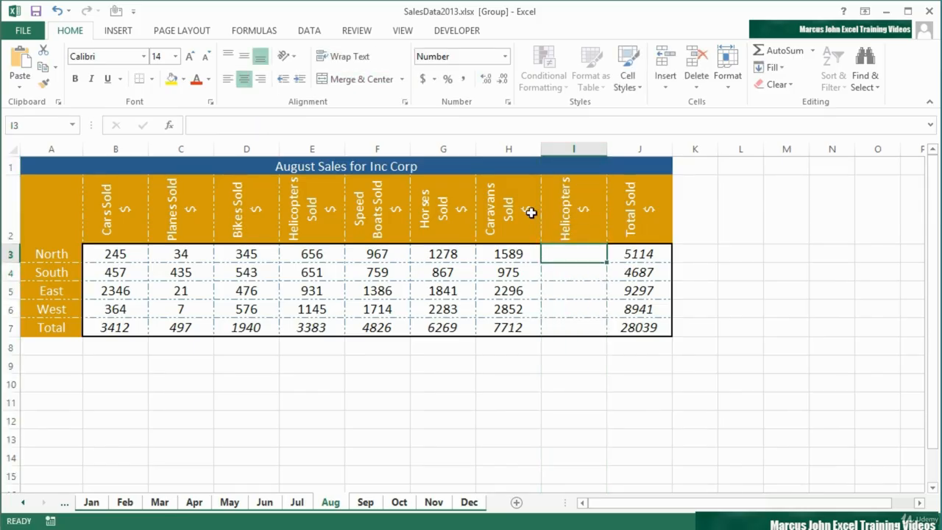
{"action": "left_click", "coordinate": [521, 328]}
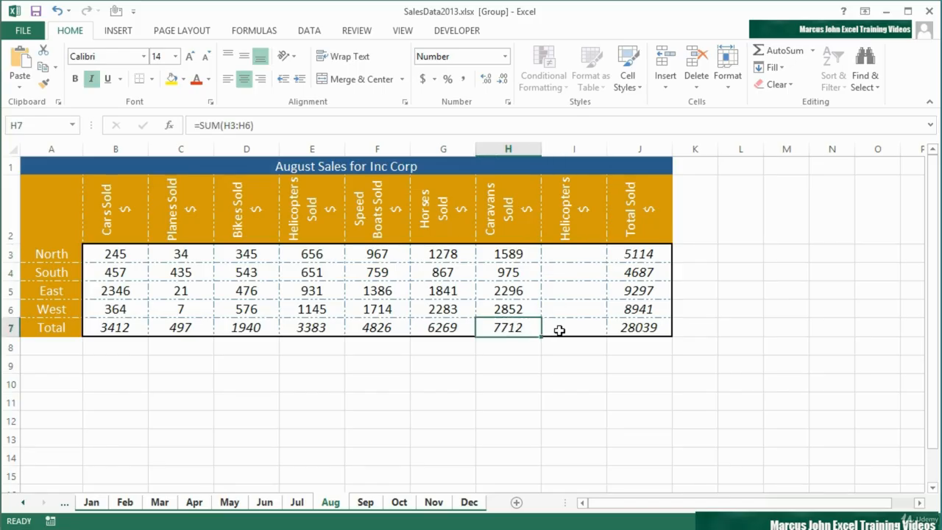
{"action": "left_click_drag", "start_coordinate": [539, 332], "coordinate": [574, 331]}
Enter helicopter sales 34, 54, 32 and 56 for North to West in I3:I6
{"action": "left_click", "coordinate": [575, 257]}
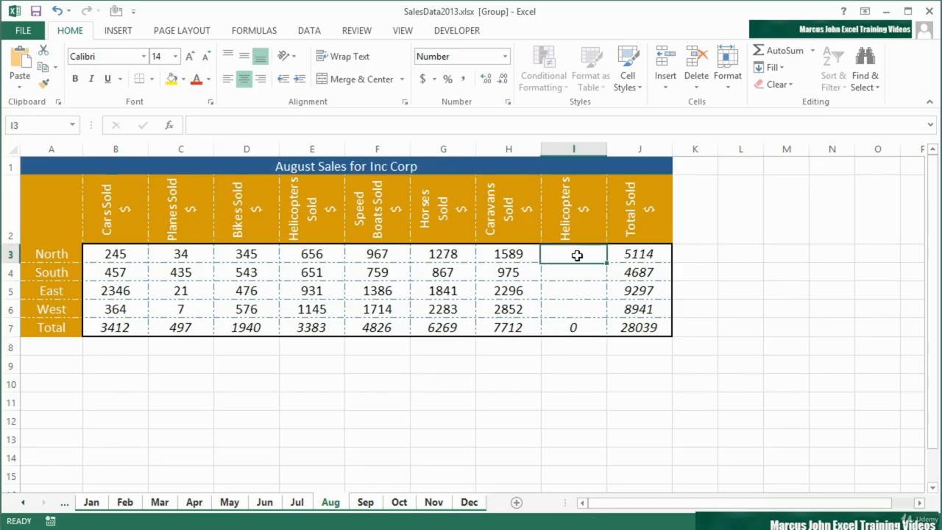
{"action": "type", "text": "34"}
{"action": "key", "text": "Return"}
{"action": "type", "text": "54"}
{"action": "key", "text": "Return"}
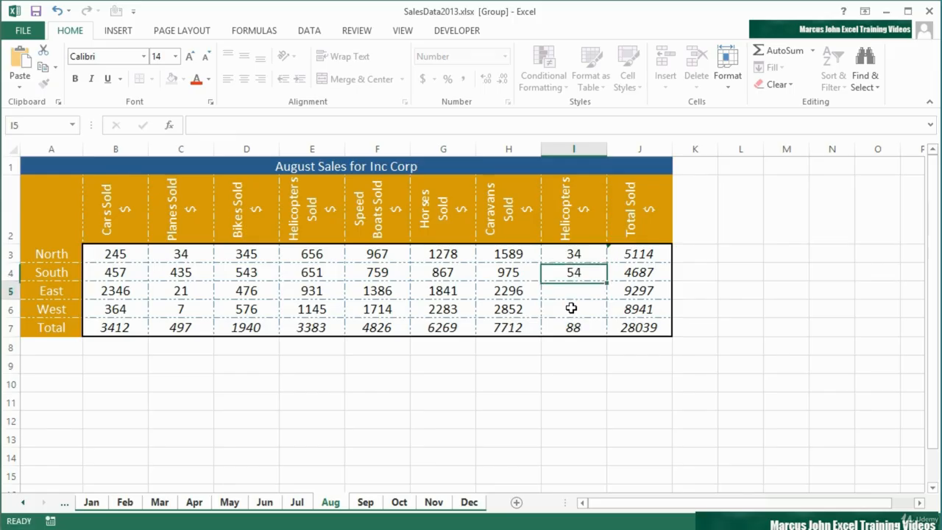
{"action": "type", "text": "32"}
{"action": "key", "text": "Return"}
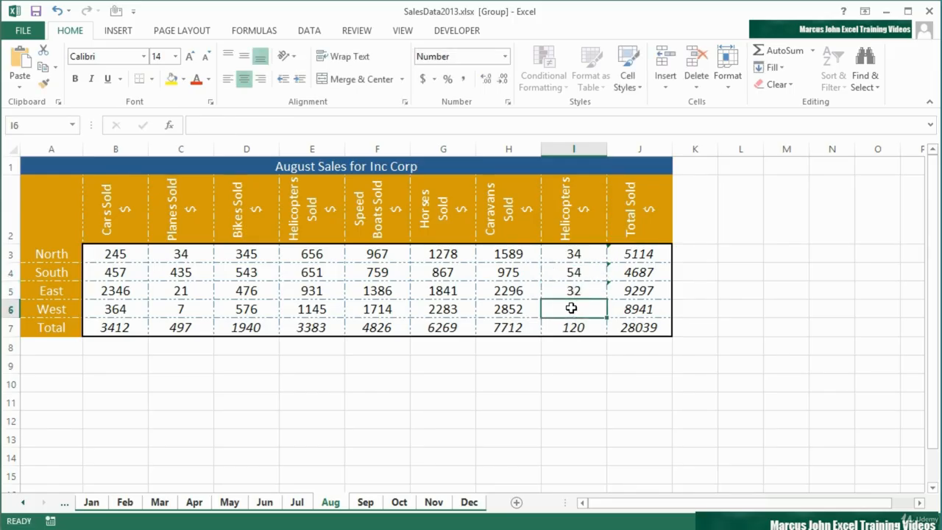
{"action": "type", "text": "56"}
{"action": "key", "text": "ctrl+Return"}
{"action": "key", "text": "Up"}
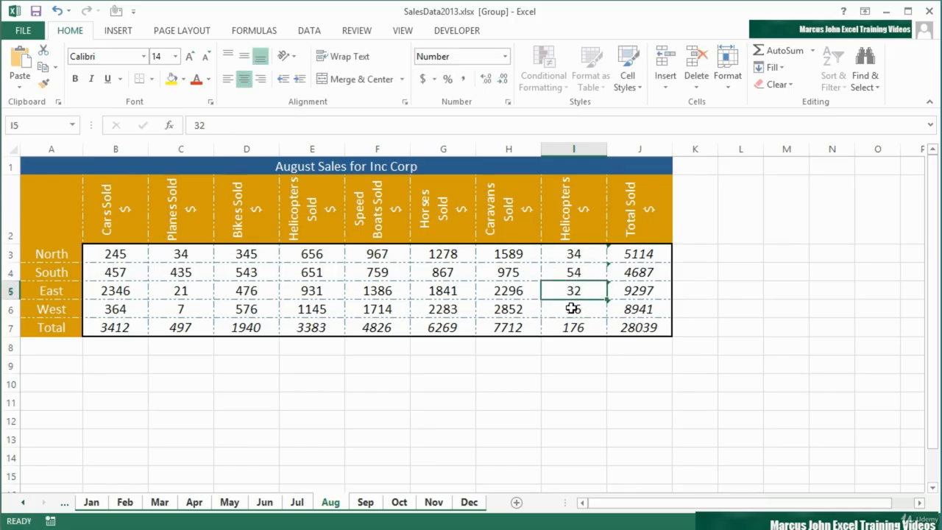
{"action": "left_click", "coordinate": [199, 503]}
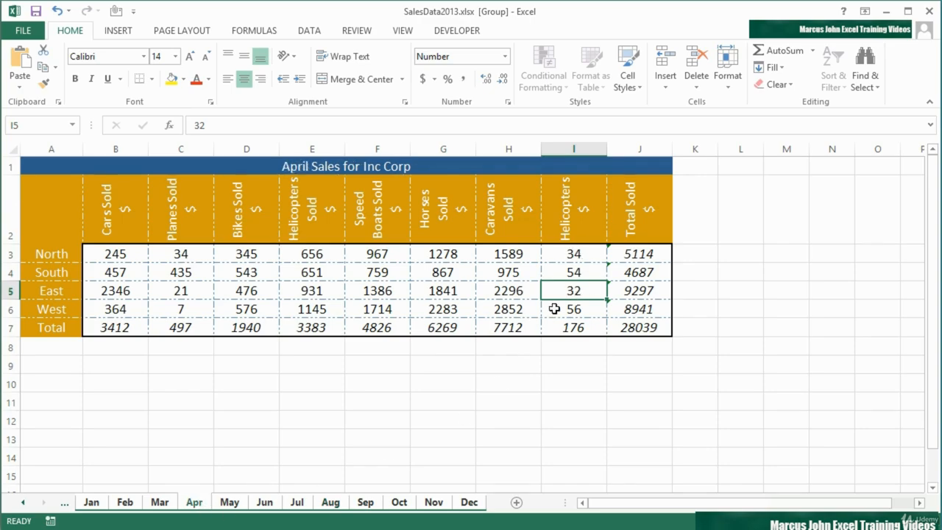
{"action": "left_click", "coordinate": [230, 504]}
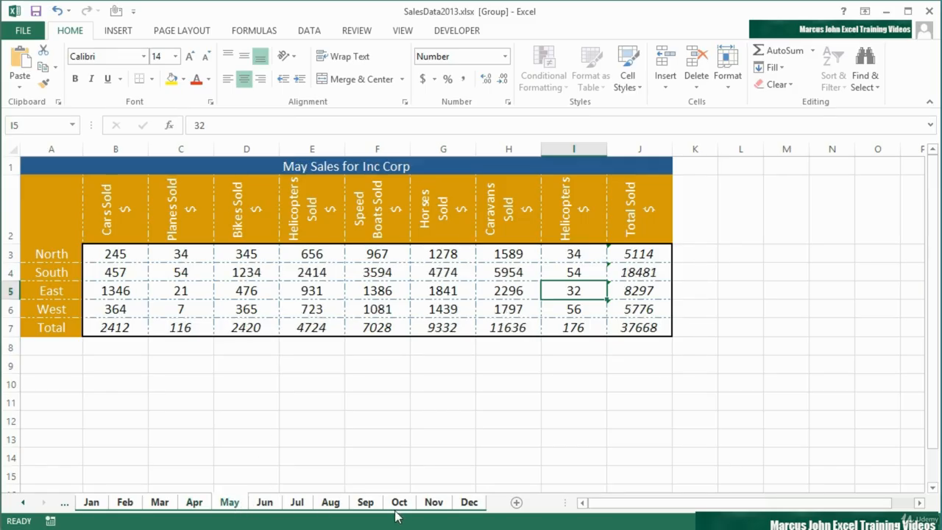
{"action": "left_click", "coordinate": [330, 504]}
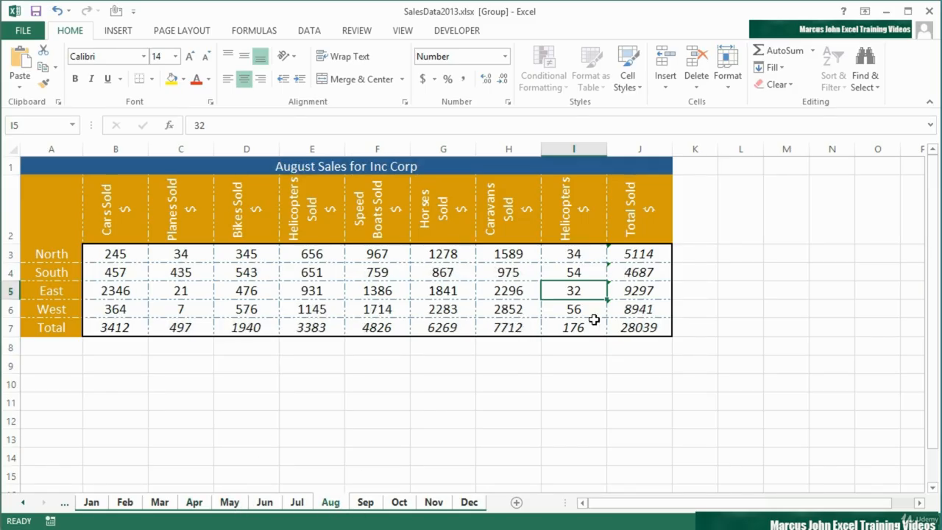
{"action": "left_click", "coordinate": [639, 253]}
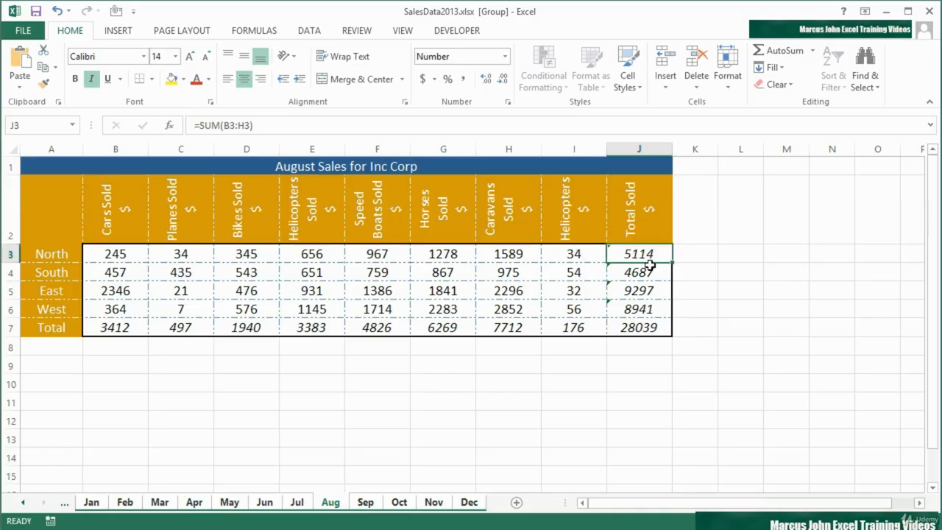
Change the North total to =SUM(B3:I3) and fill it down to West without formatting
{"action": "double_click", "coordinate": [646, 253]}
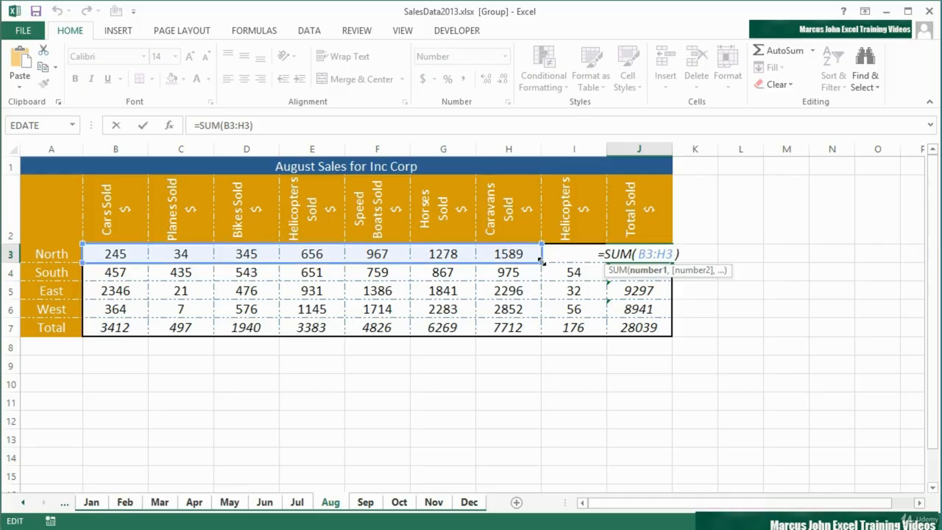
{"action": "left_click_drag", "start_coordinate": [543, 261], "coordinate": [590, 261]}
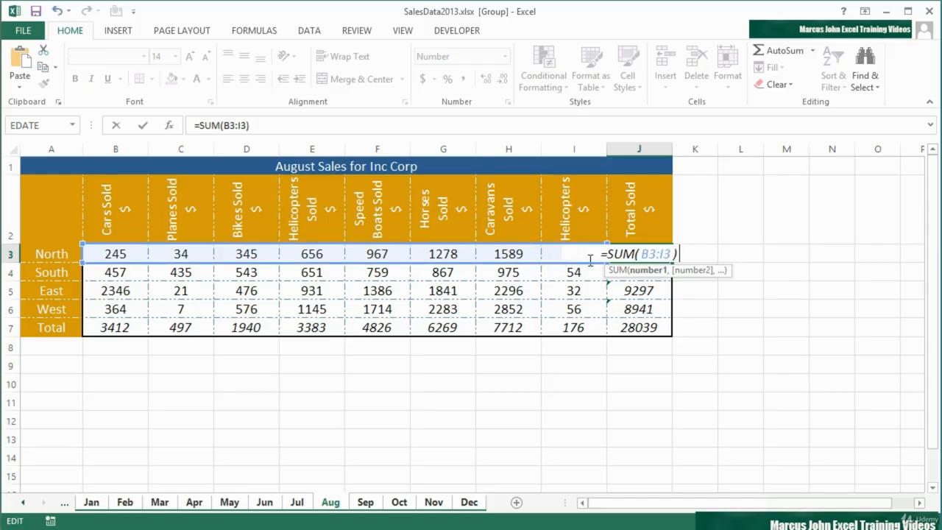
{"action": "key", "text": "ctrl+Return"}
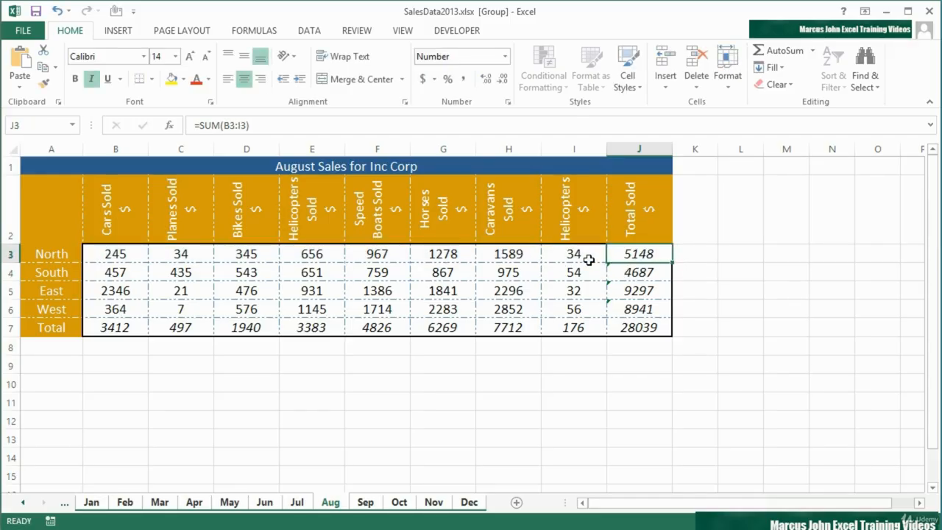
{"action": "left_click_drag", "start_coordinate": [673, 262], "coordinate": [666, 314]}
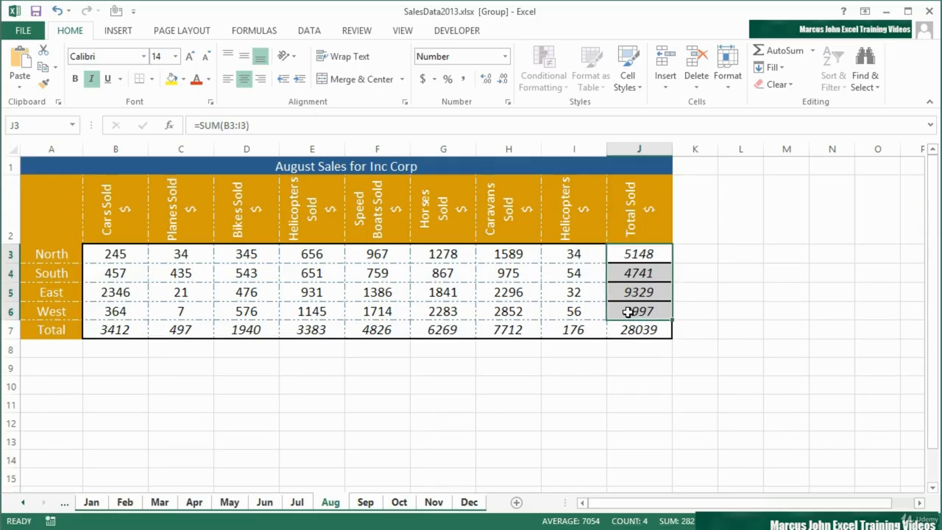
{"action": "left_click", "coordinate": [56, 11]}
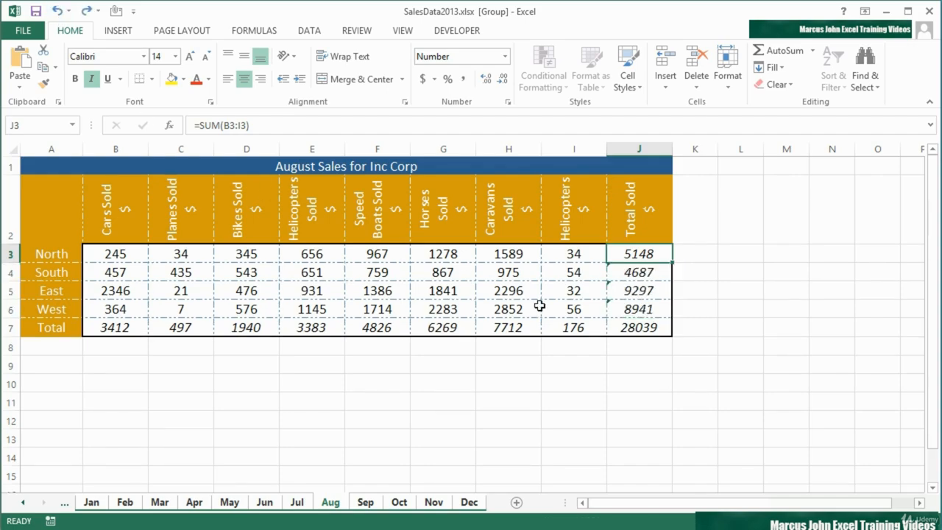
{"action": "left_click_drag", "start_coordinate": [672, 263], "coordinate": [676, 320]}
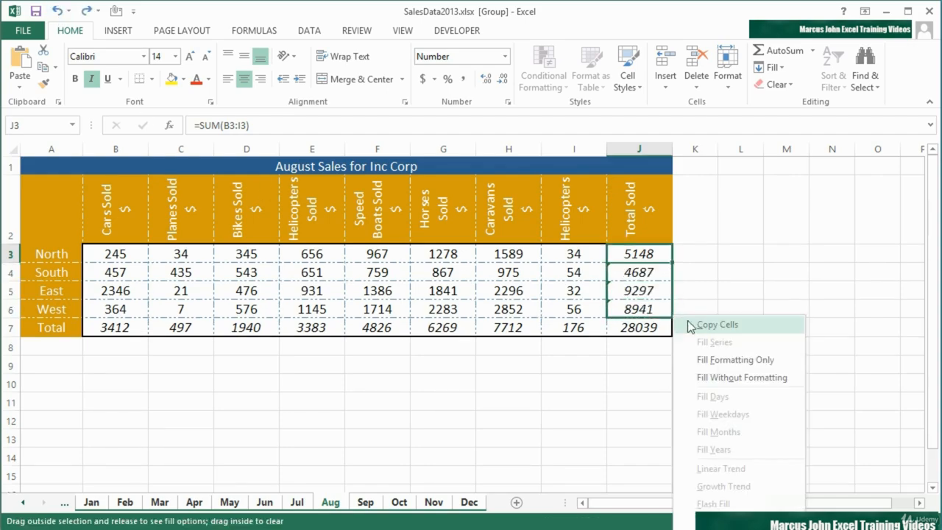
{"action": "left_click", "coordinate": [748, 374]}
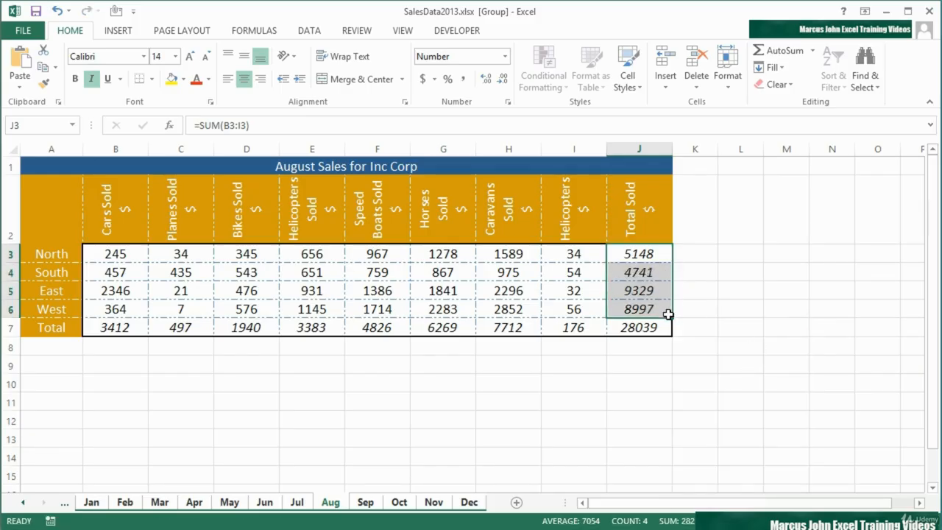
Check the South, East and West total formulas, then view the May sheet
{"action": "left_click", "coordinate": [640, 272]}
{"action": "left_click", "coordinate": [637, 290]}
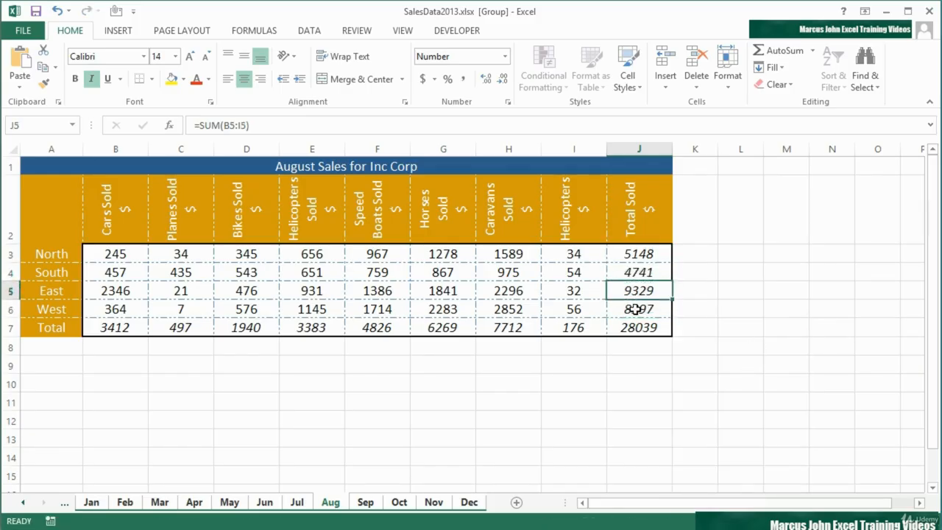
{"action": "left_click", "coordinate": [635, 309]}
{"action": "left_click", "coordinate": [224, 506]}
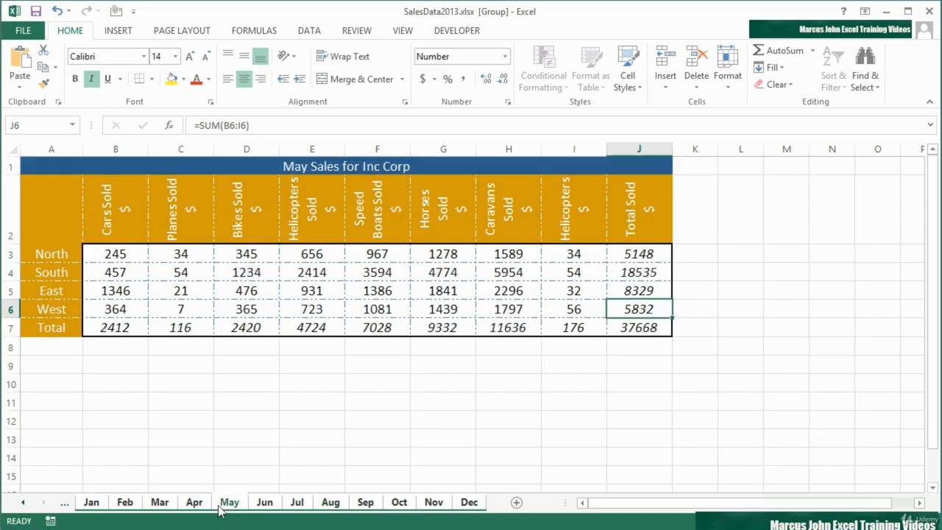
{"action": "double_click", "coordinate": [635, 309]}
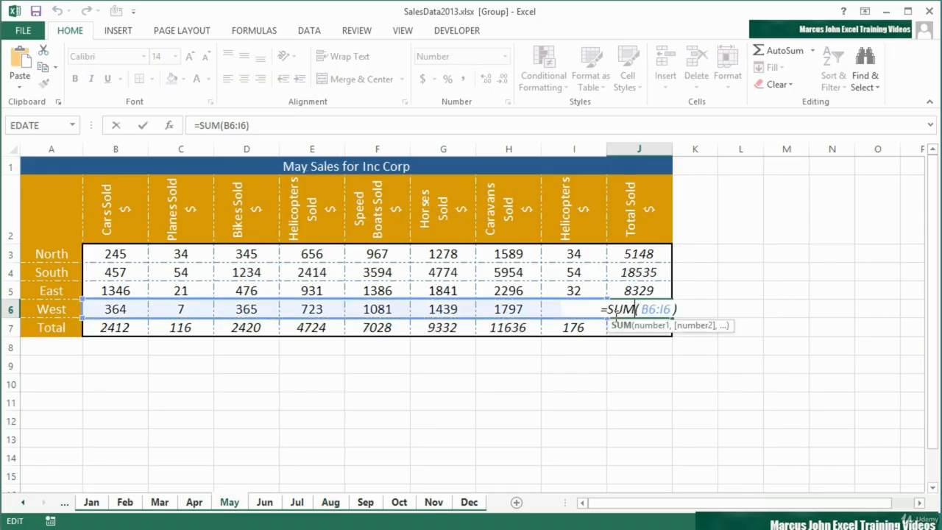
{"action": "key", "text": "Return"}
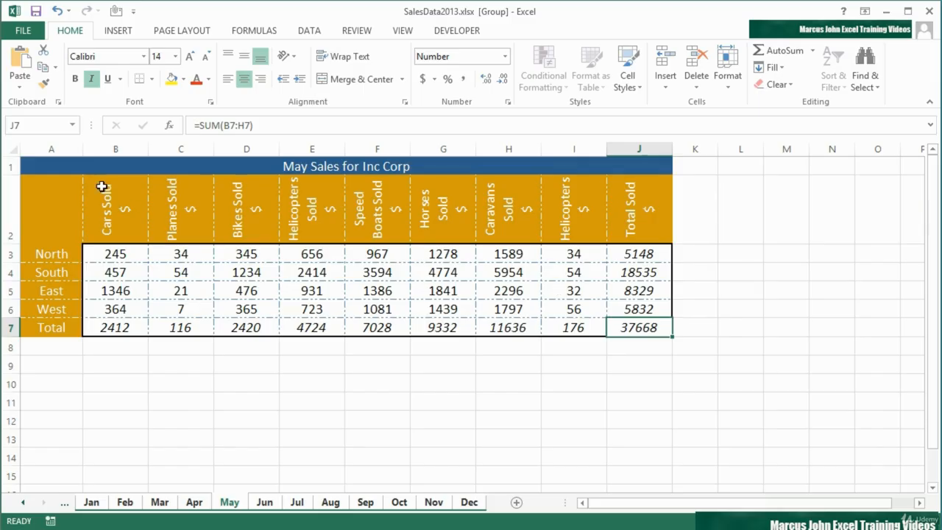
{"action": "left_click", "coordinate": [92, 166]}
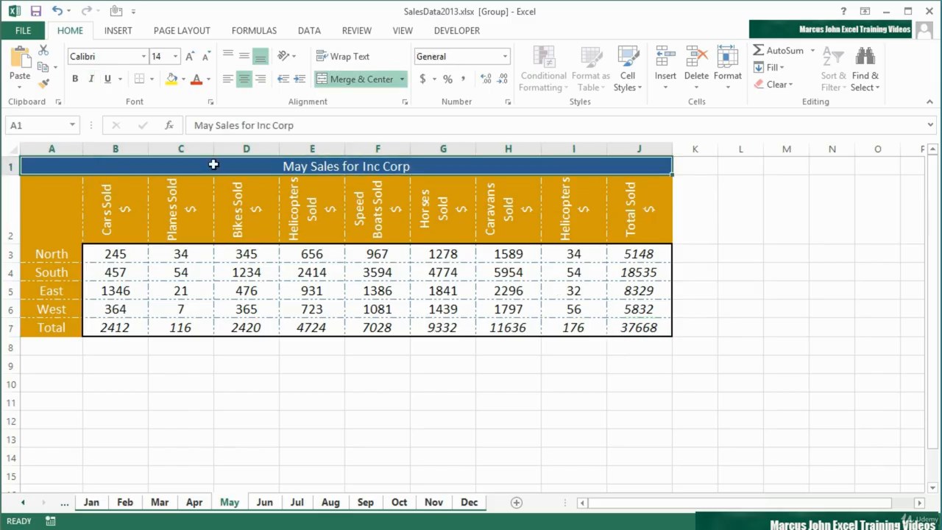
Fill the title bar with Standard Colors Purple, then check the September, April and March sheets
{"action": "left_click", "coordinate": [183, 78]}
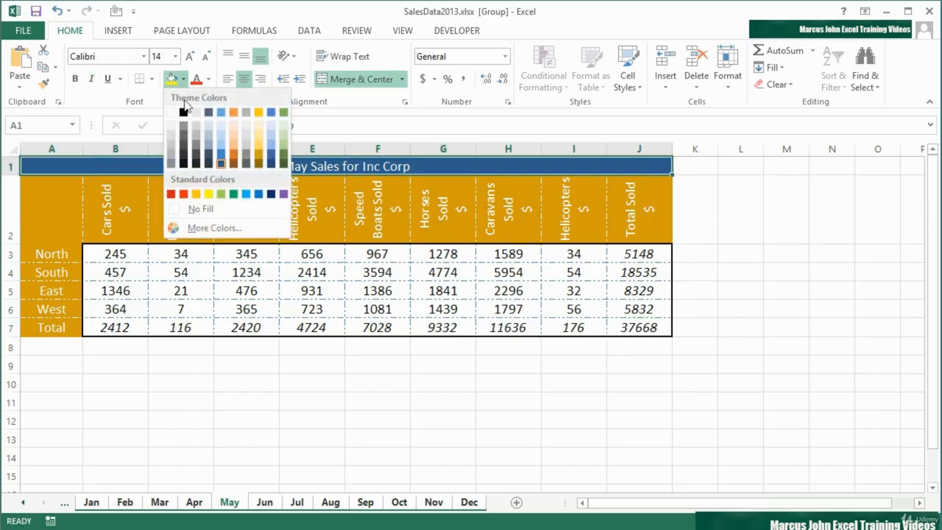
{"action": "left_click", "coordinate": [283, 195]}
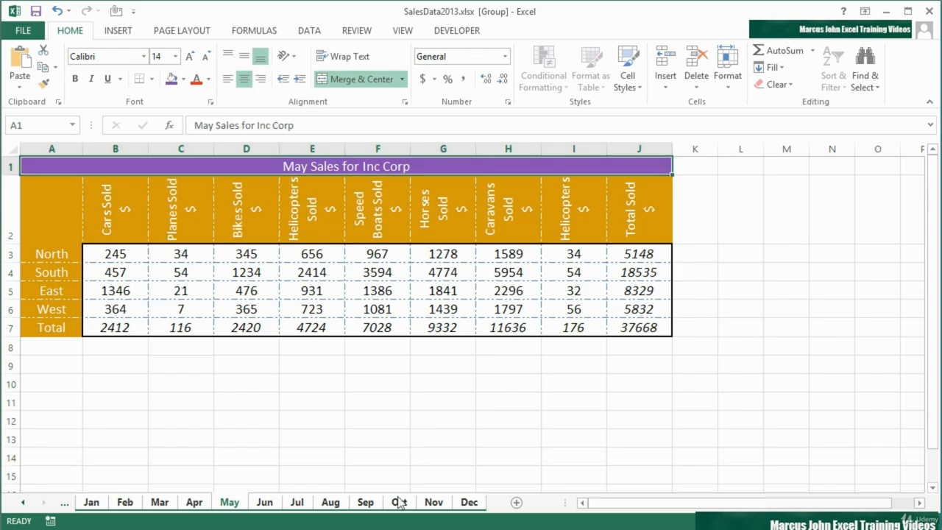
{"action": "left_click", "coordinate": [332, 504]}
{"action": "left_click", "coordinate": [366, 505]}
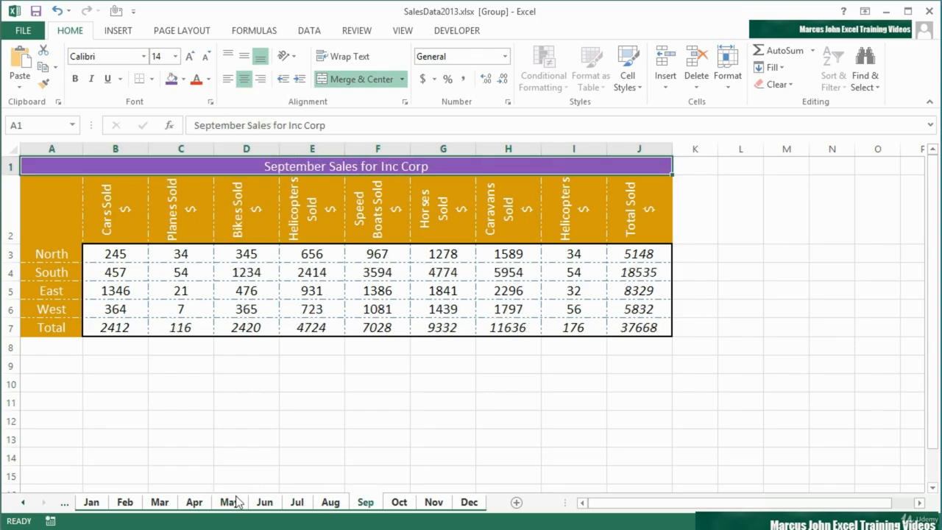
{"action": "left_click", "coordinate": [197, 506]}
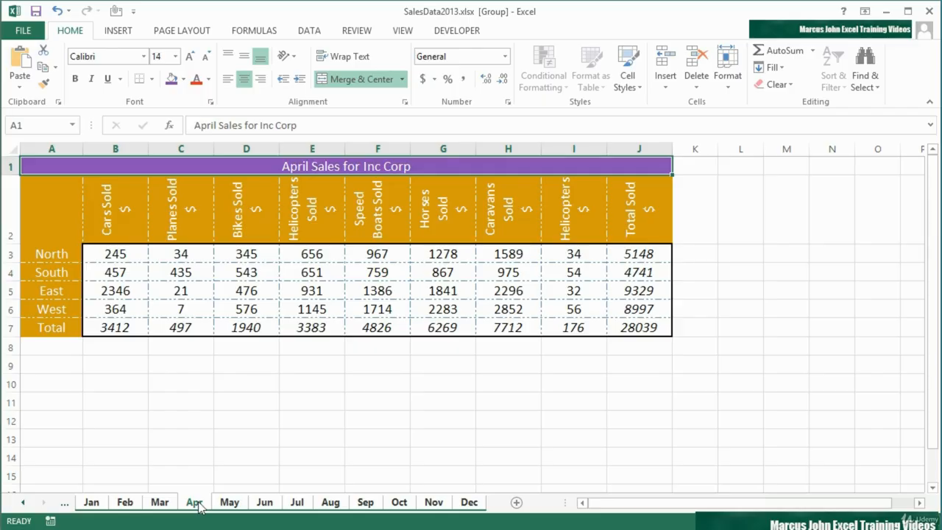
{"action": "left_click", "coordinate": [159, 505]}
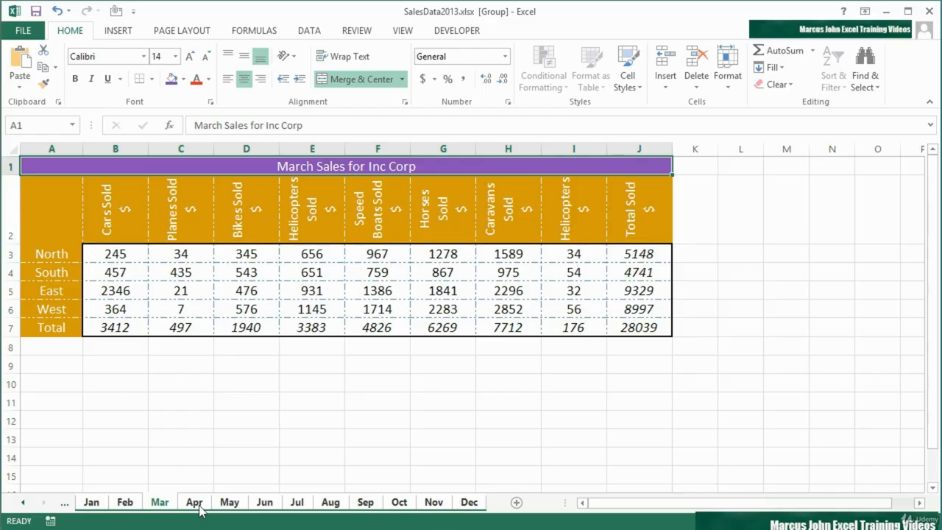
Leave the group via the sample tab, select Jan to Mar, ungroup them and show January
{"action": "left_click", "coordinate": [65, 502]}
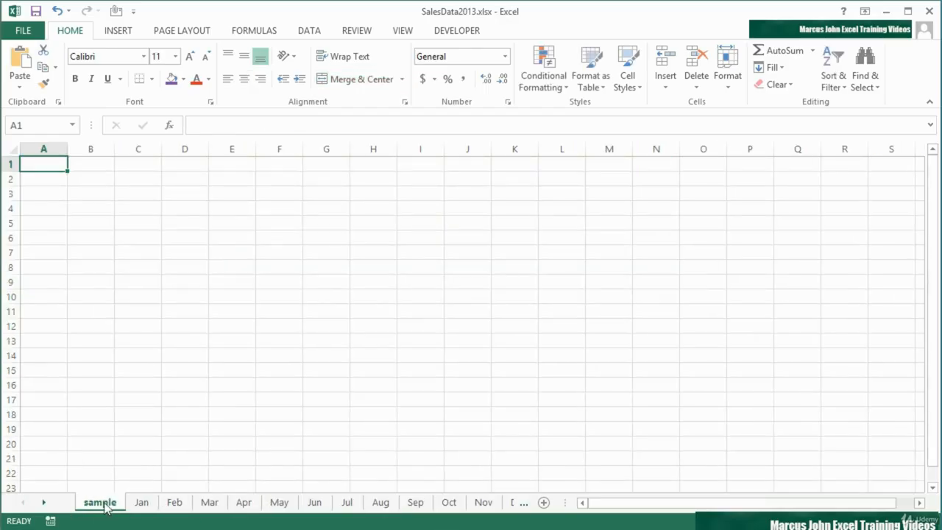
{"action": "left_click", "coordinate": [144, 503]}
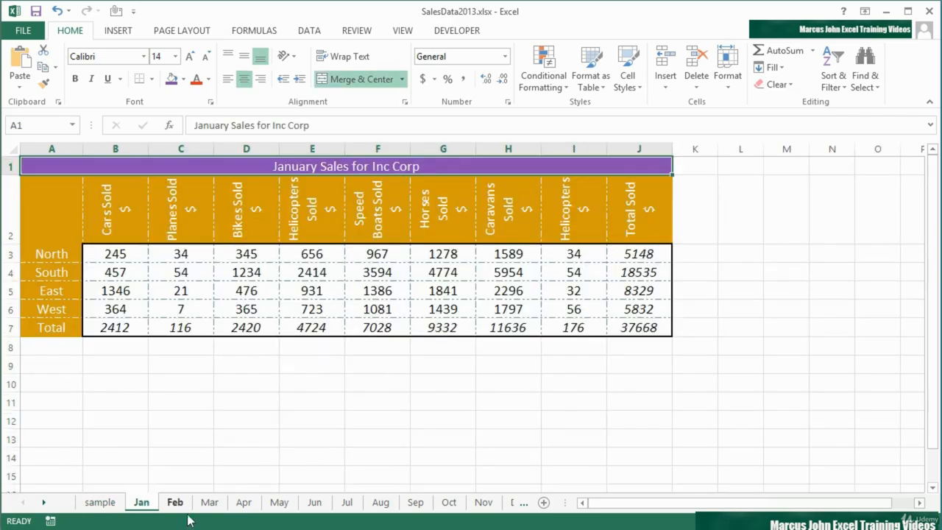
{"action": "left_click", "coordinate": [210, 501], "text": "shift"}
{"action": "right_click", "coordinate": [219, 504]}
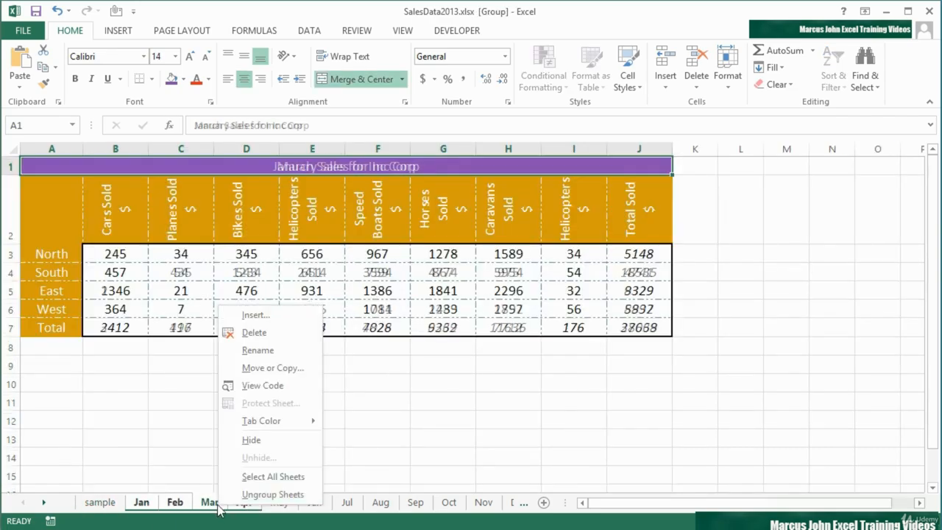
{"action": "left_click", "coordinate": [263, 495]}
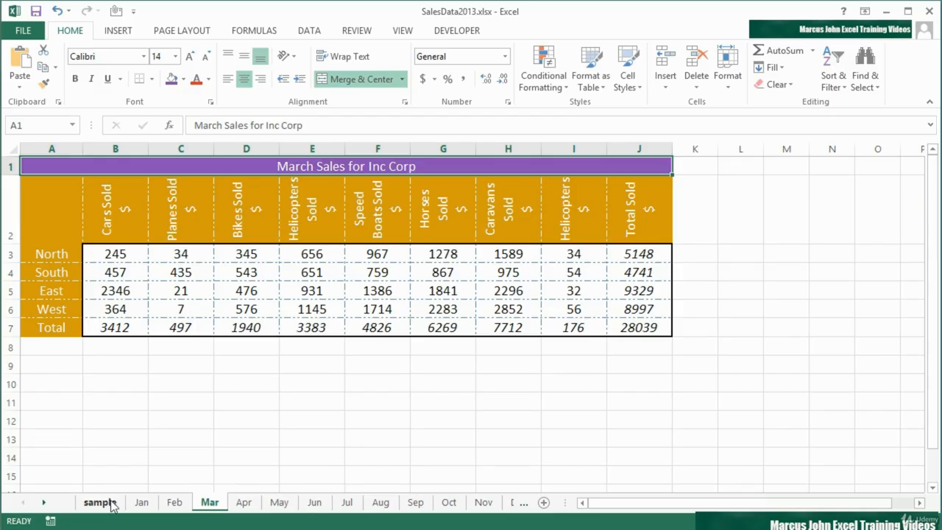
{"action": "left_click", "coordinate": [142, 503]}
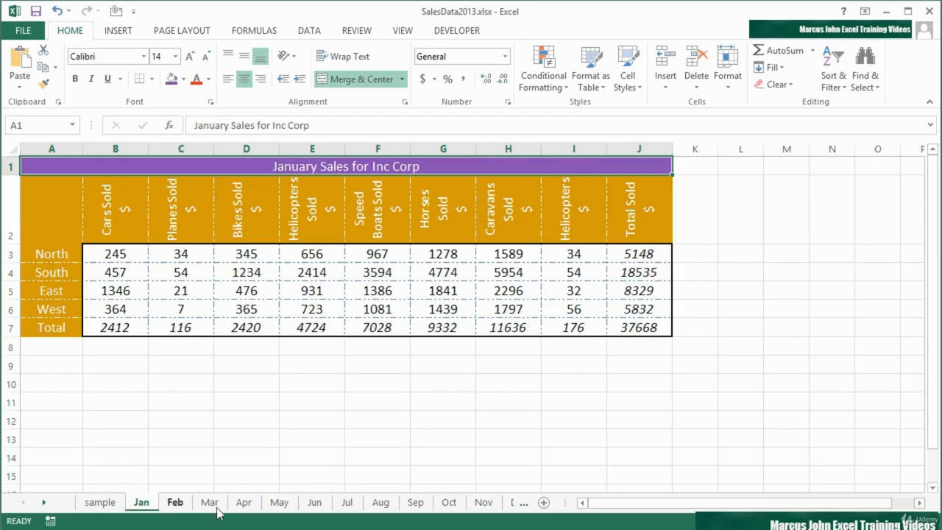
On January, set Helicopters South to 65 and West to 6
{"action": "left_click", "coordinate": [582, 273]}
{"action": "type", "text": "6"}
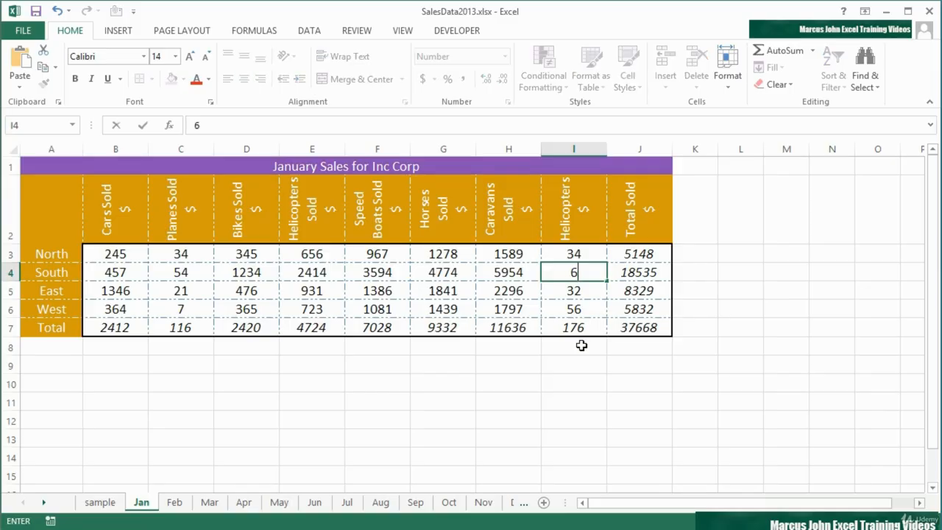
{"action": "type", "text": "5"}
{"action": "key", "text": "Return"}
{"action": "key", "text": "Return"}
{"action": "type", "text": "6"}
{"action": "key", "text": "Up"}
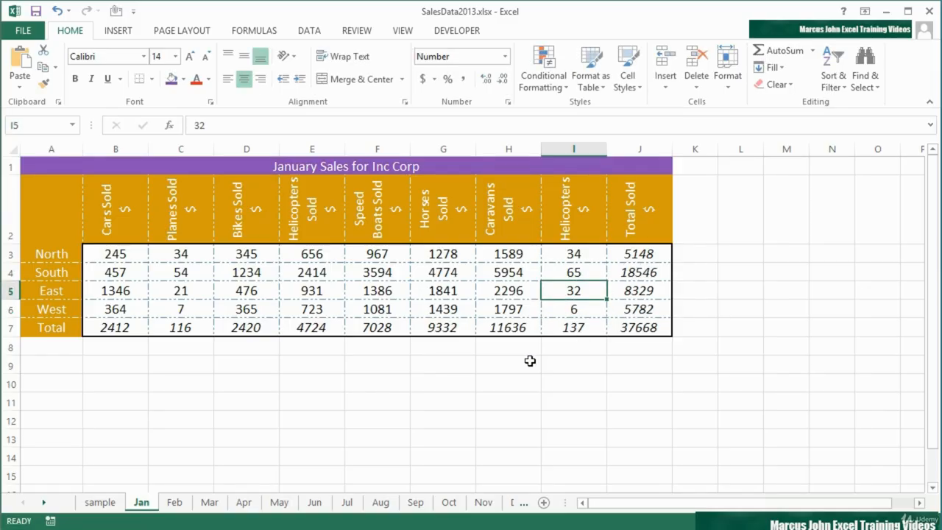
On May, set Helicopters South to 5 and East to 7
{"action": "left_click", "coordinate": [278, 502]}
{"action": "left_click", "coordinate": [589, 274]}
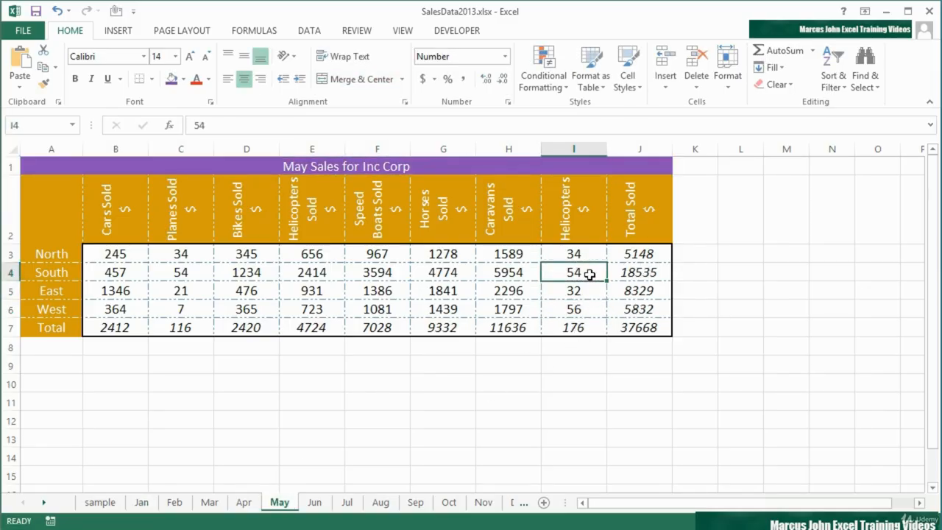
{"action": "type", "text": "5"}
{"action": "key", "text": "Return"}
{"action": "type", "text": "7"}
{"action": "key", "text": "Return"}
{"action": "key", "text": "Return"}
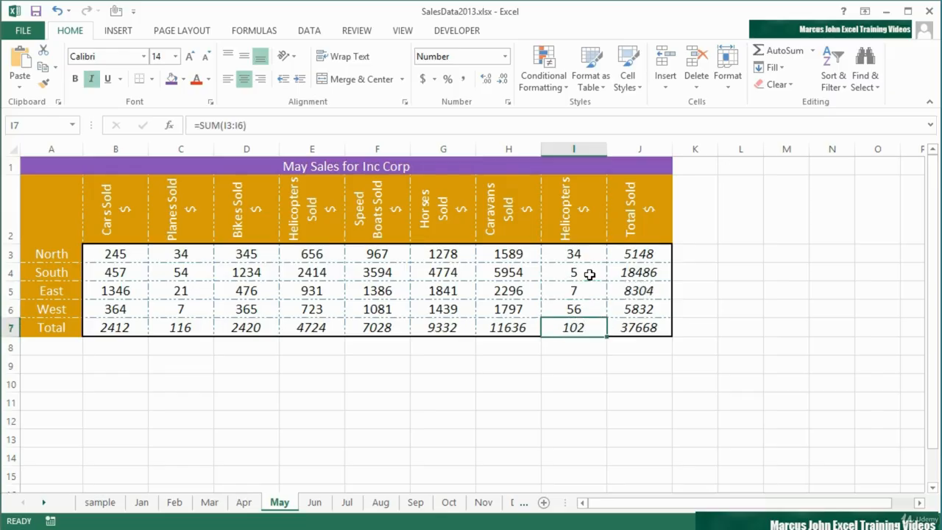
On August, set Helicopters South to 5 and East to 4
{"action": "left_click", "coordinate": [381, 503]}
{"action": "left_click", "coordinate": [574, 274]}
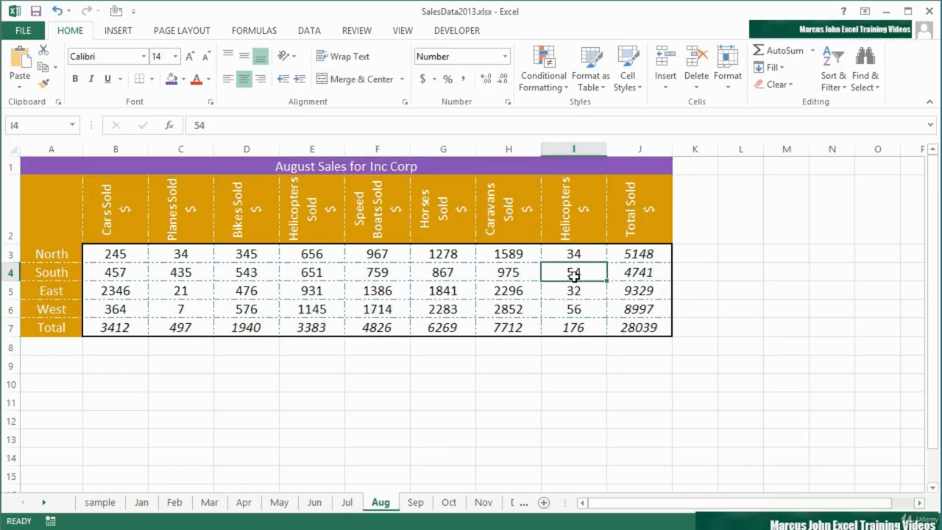
{"action": "type", "text": "5"}
{"action": "key", "text": "Return"}
{"action": "type", "text": "4"}
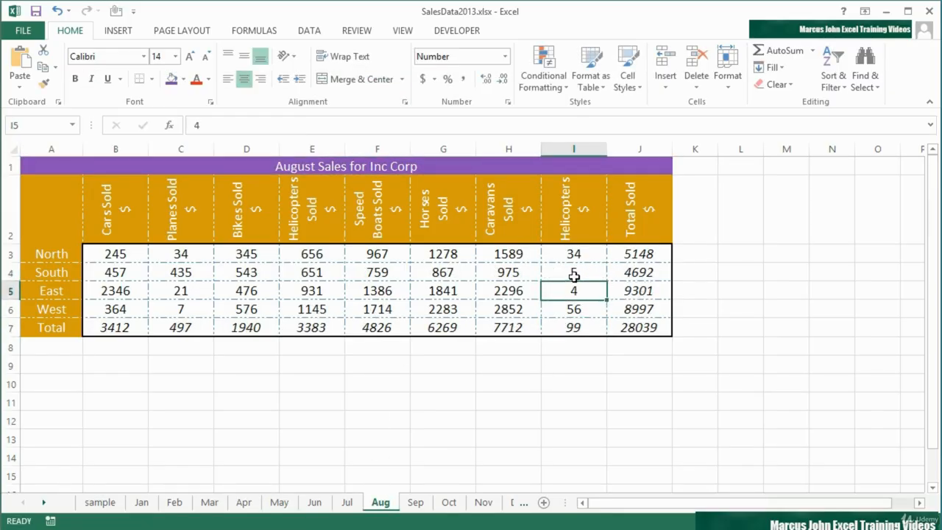
{"action": "key", "text": "ctrl+Return"}
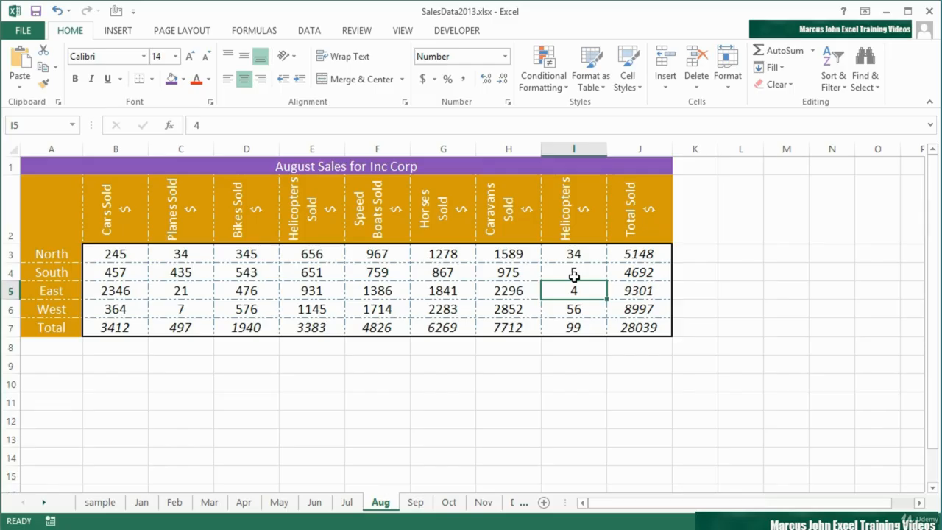